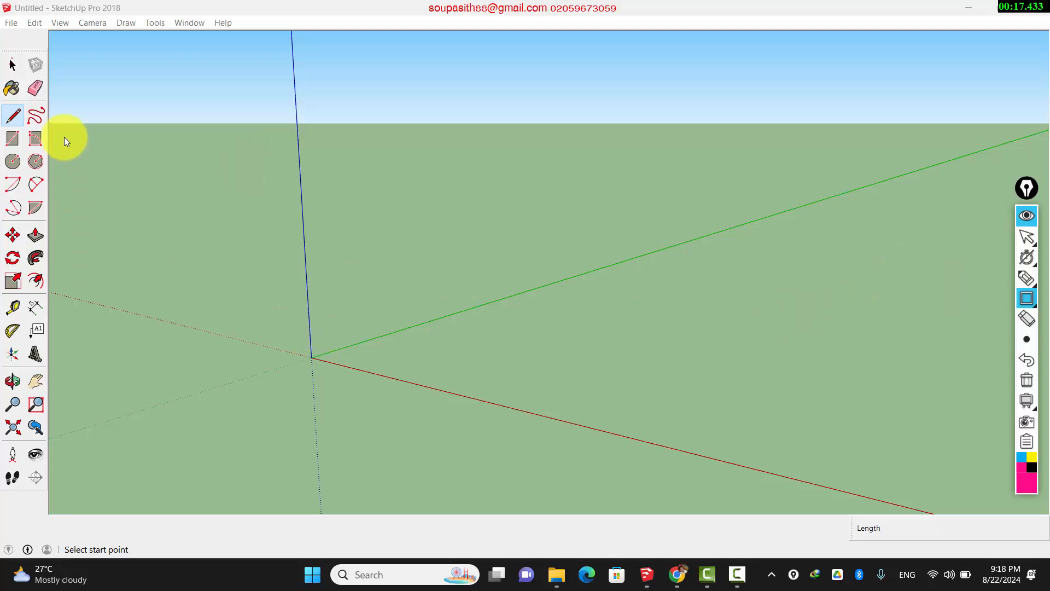
drag(33, 146, 1, 219)
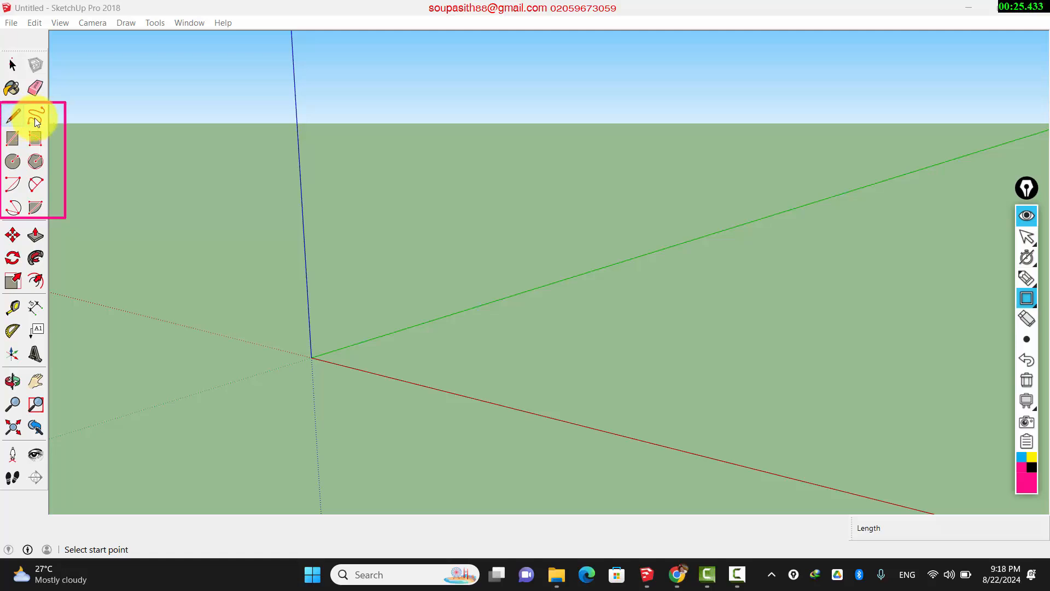
click(1027, 380)
click(1026, 236)
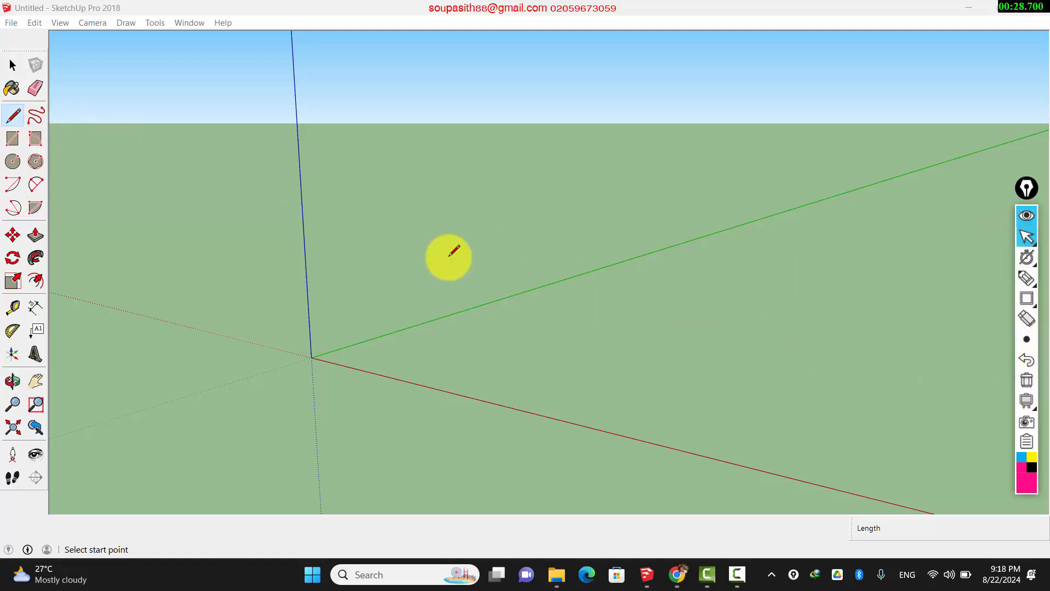
Draw a closed four-sided face of about 4.9 by 4.4 m with the Line tool, with one side lying on the red axis near the origin
click(14, 118)
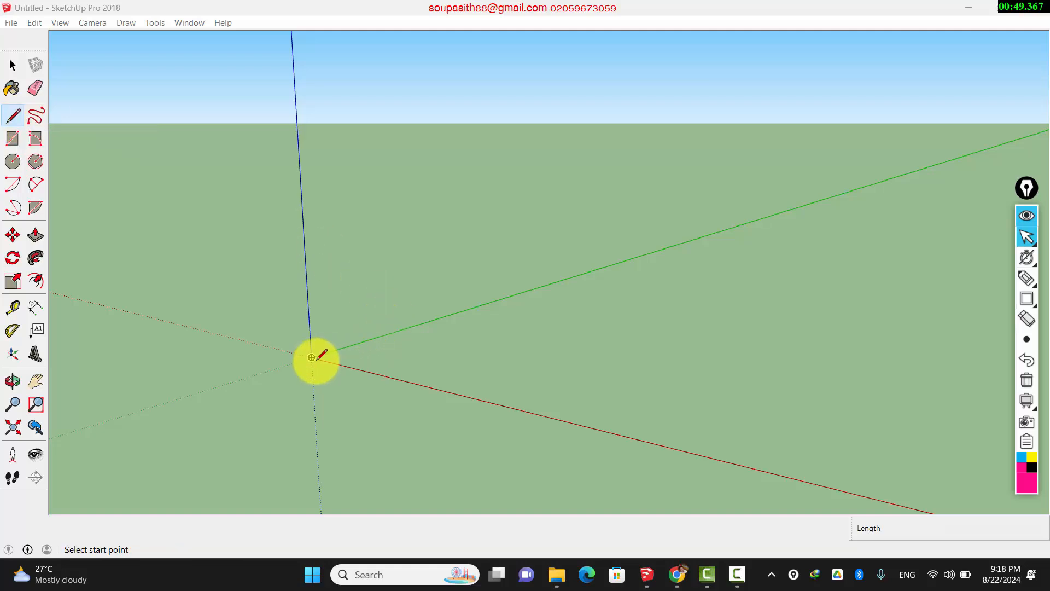
click(337, 364)
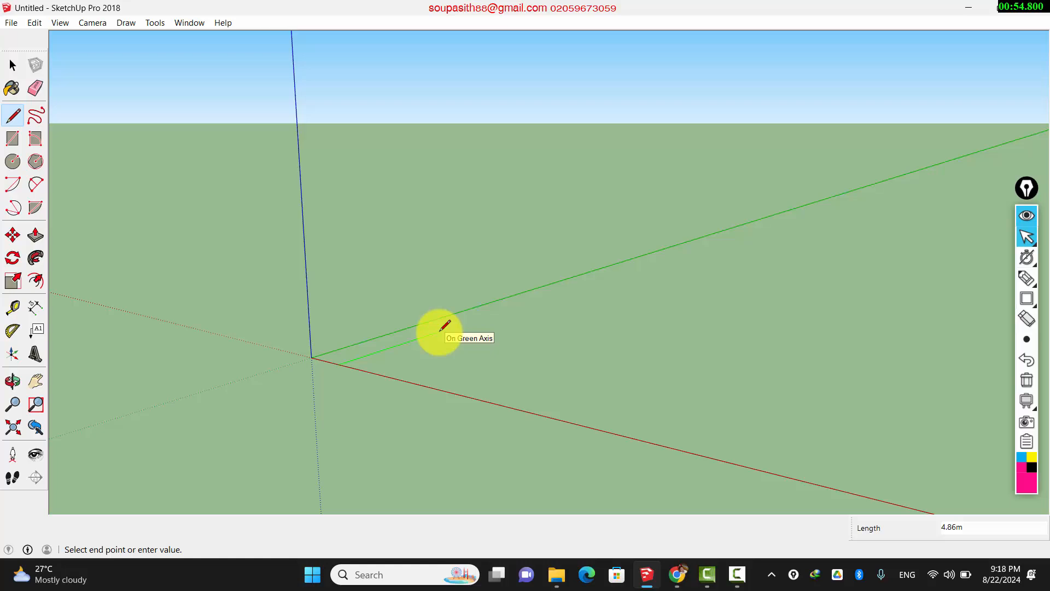
click(440, 331)
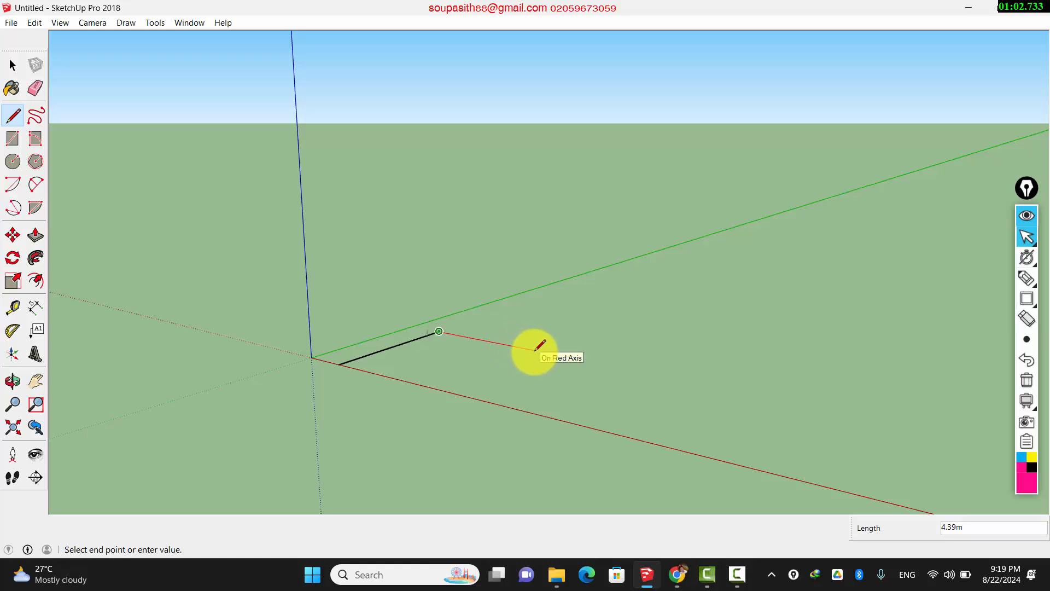
click(535, 349)
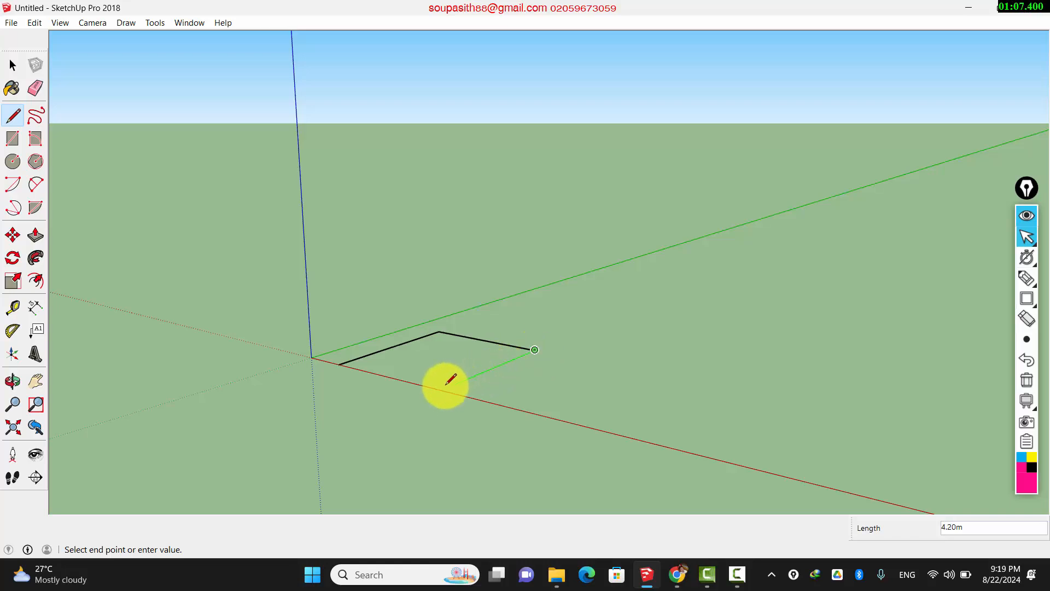
click(441, 389)
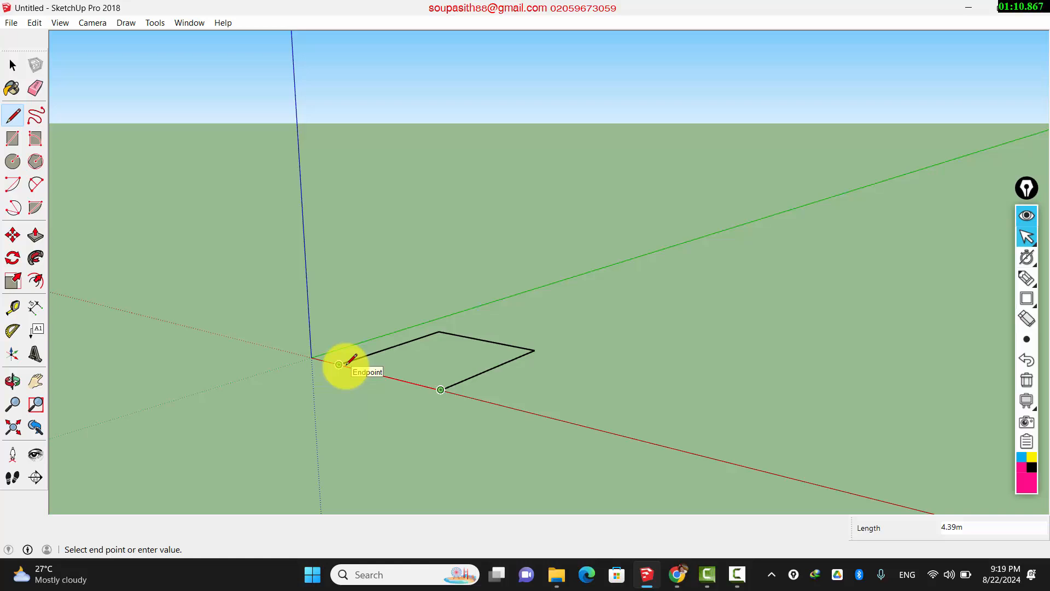
click(345, 363)
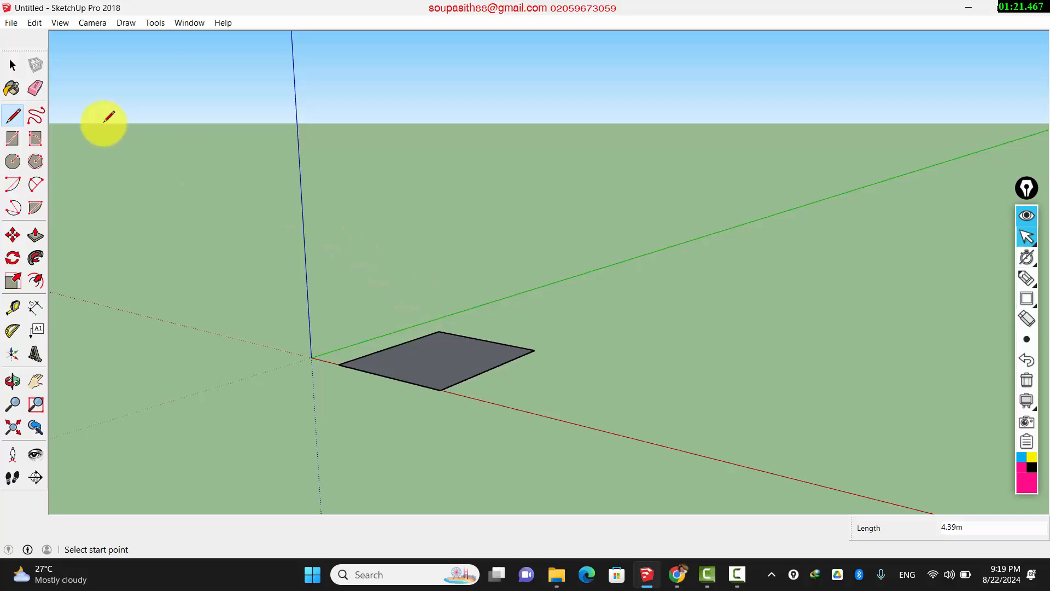
Erase the four-sided face beside the origin together with its edges using the Eraser
click(17, 66)
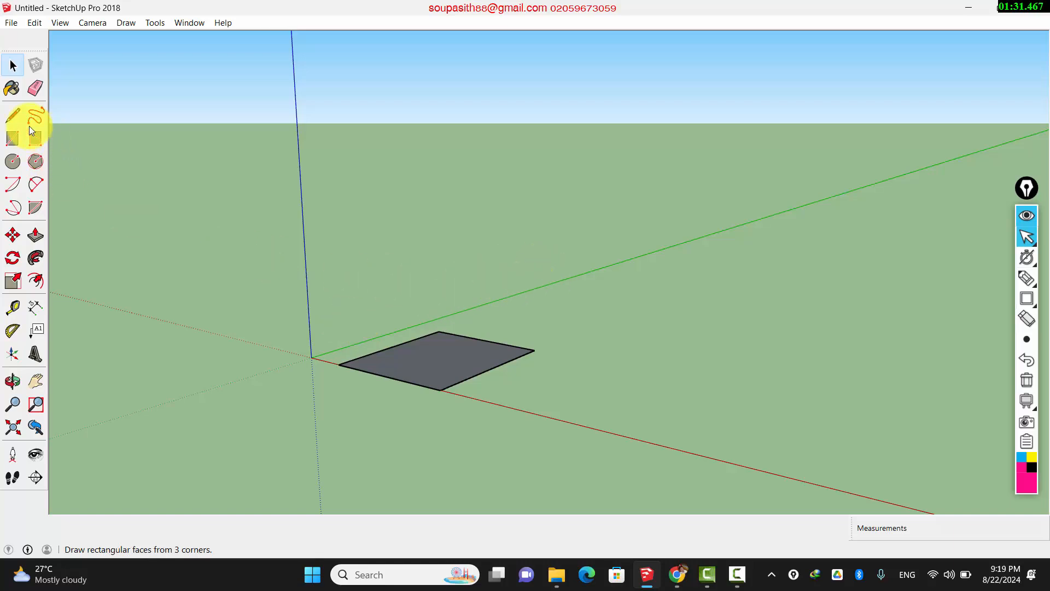
click(13, 116)
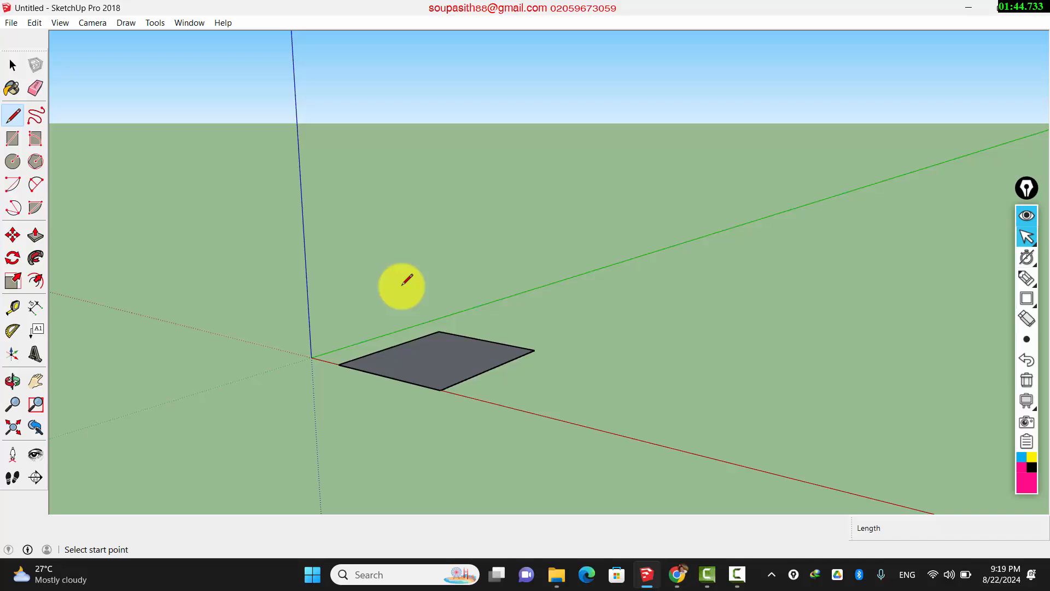
key(space)
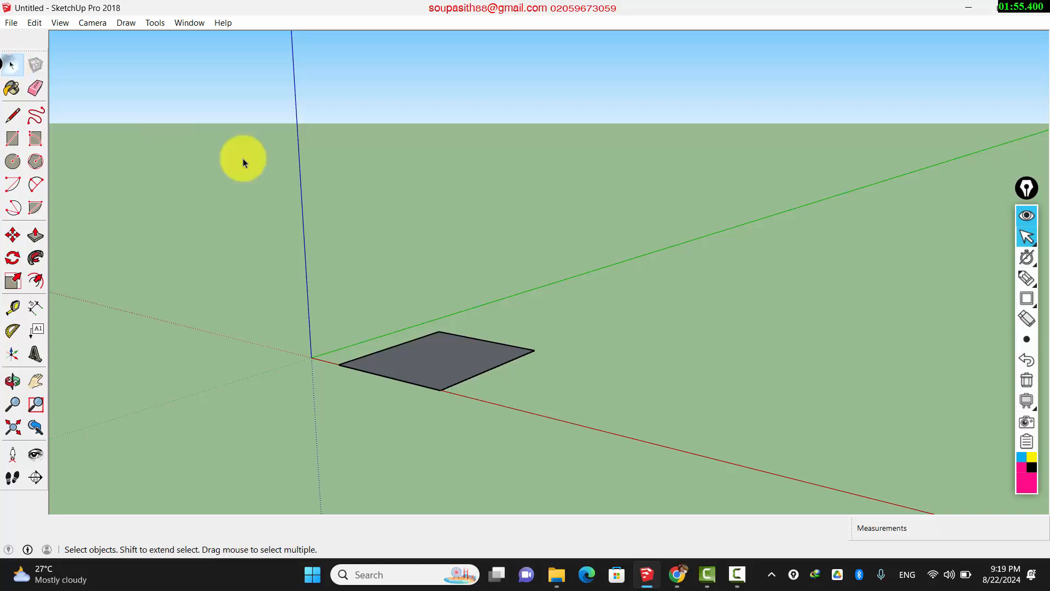
drag(552, 290, 323, 429)
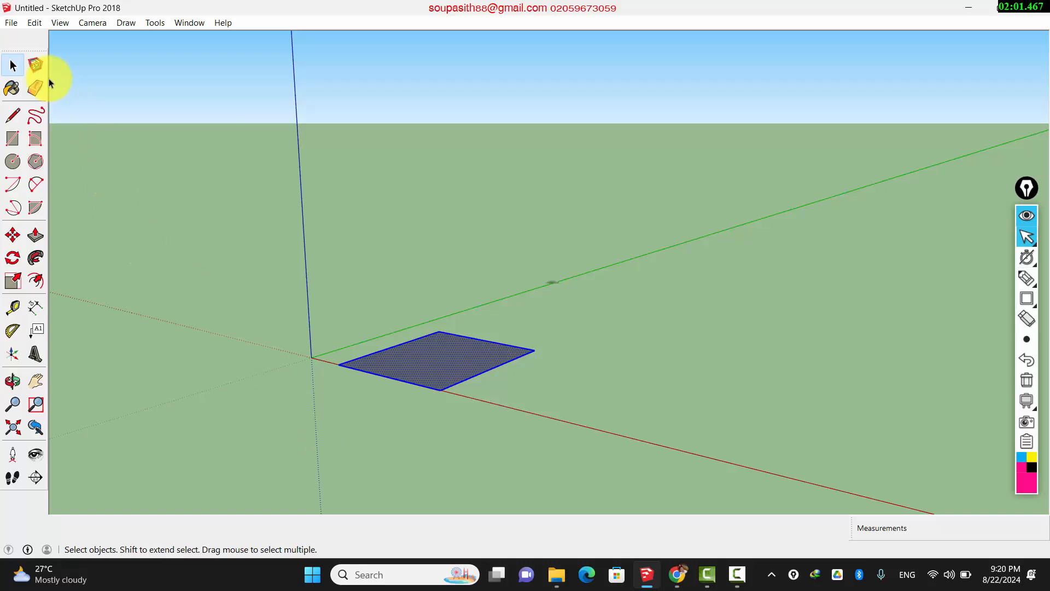
click(36, 87)
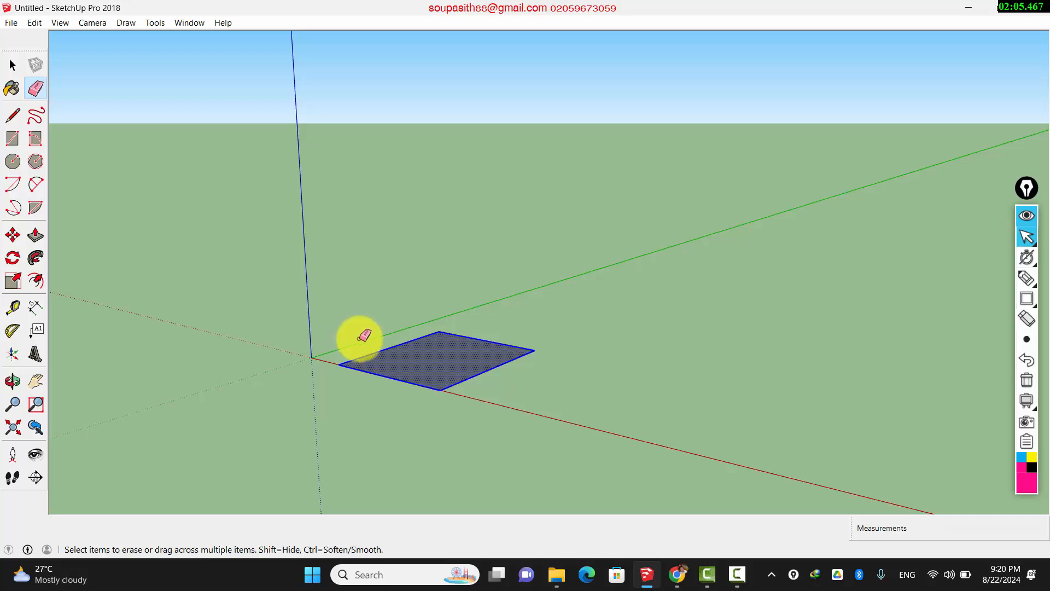
mouse_move(376, 348)
mouse_down()
mouse_move(485, 342)
mouse_move(502, 365)
mouse_move(416, 383)
mouse_up()
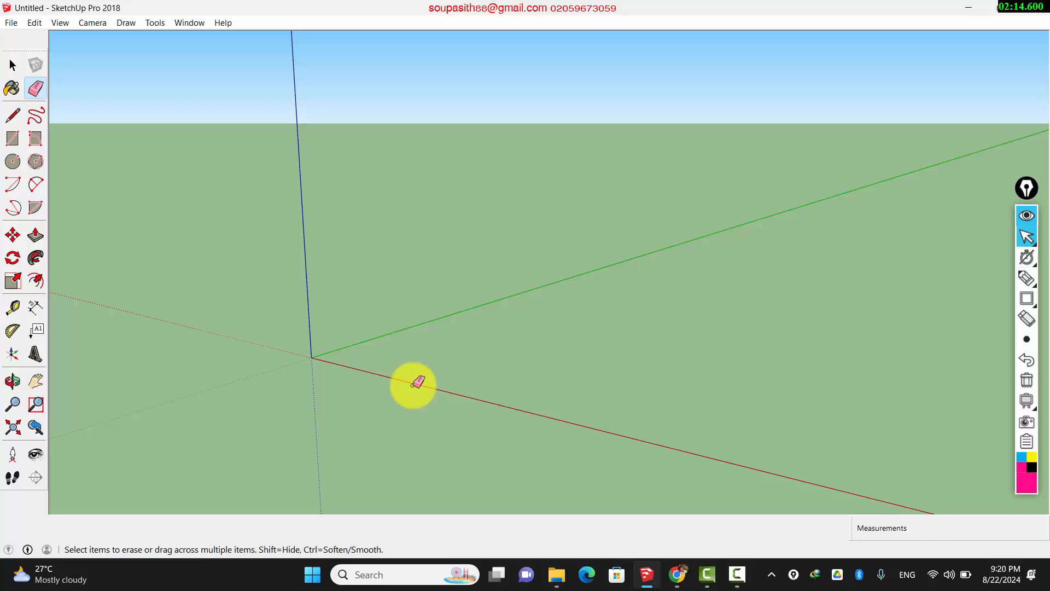
Draw three overlapping rounded outlines across the red axis and a separate rounded shape beyond the green axis with the Freehand tool
click(37, 117)
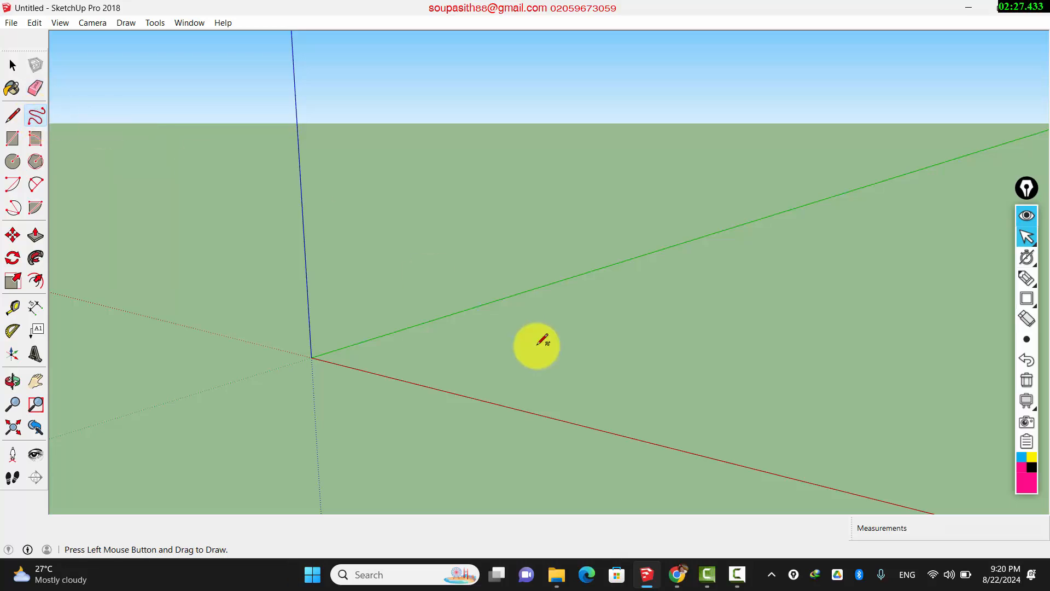
mouse_move(395, 364)
mouse_down()
mouse_move(471, 326)
mouse_move(582, 350)
mouse_move(569, 419)
mouse_move(405, 399)
mouse_move(399, 354)
mouse_move(411, 351)
mouse_up()
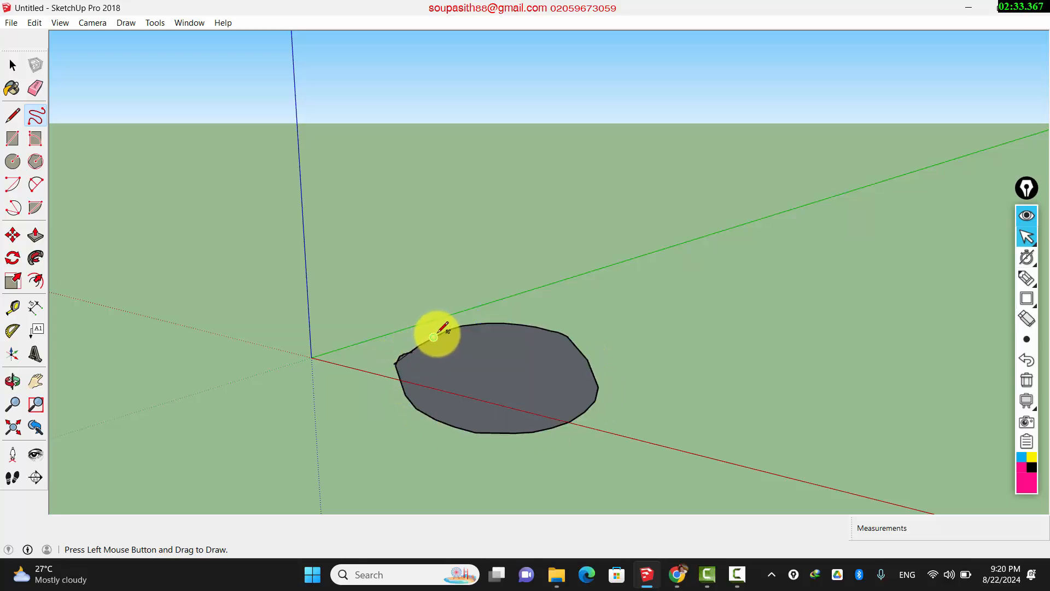
mouse_move(464, 319)
mouse_down()
mouse_move(609, 316)
mouse_move(579, 445)
mouse_move(502, 429)
mouse_up()
mouse_move(669, 464)
mouse_down()
mouse_move(605, 476)
mouse_move(384, 361)
mouse_move(621, 336)
mouse_move(668, 464)
mouse_up()
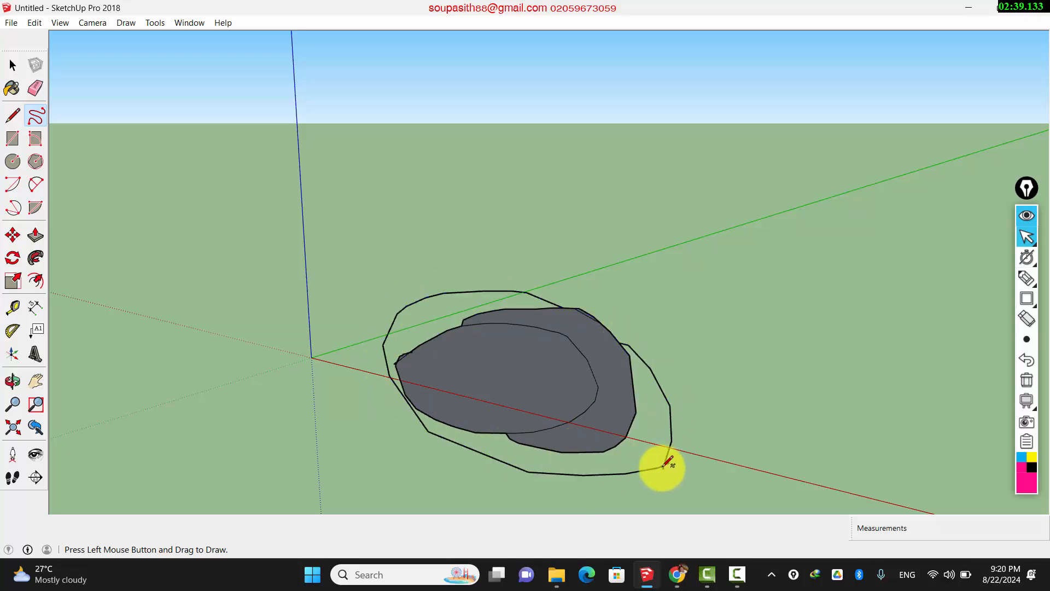
mouse_move(517, 243)
mouse_down()
mouse_move(586, 164)
mouse_move(663, 230)
mouse_move(552, 249)
mouse_move(521, 231)
mouse_up()
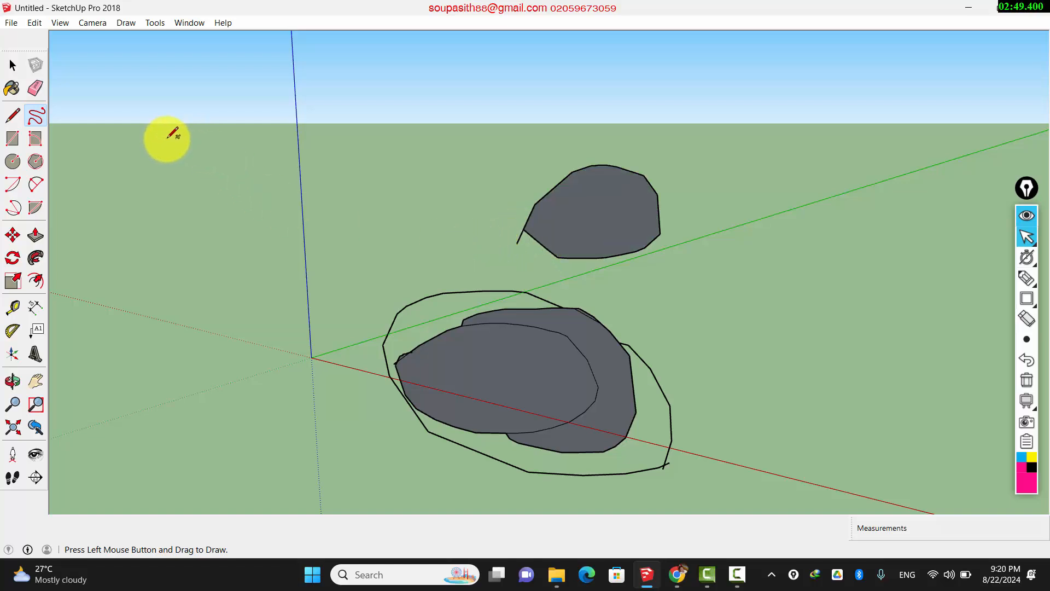
Erase the separate freehand shape and most of the overlapping outlines with the Eraser
click(34, 89)
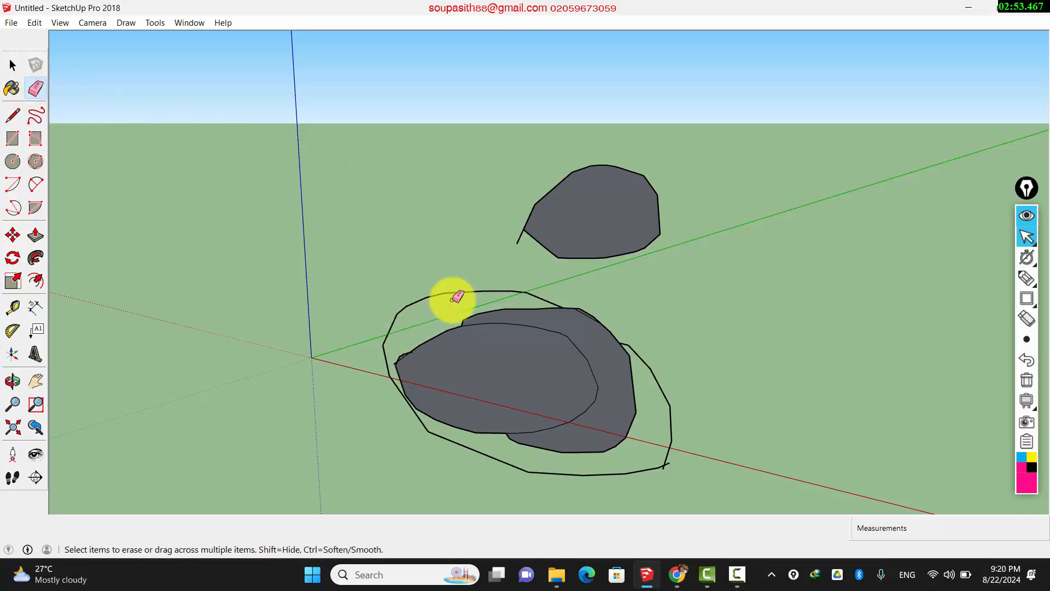
click(11, 65)
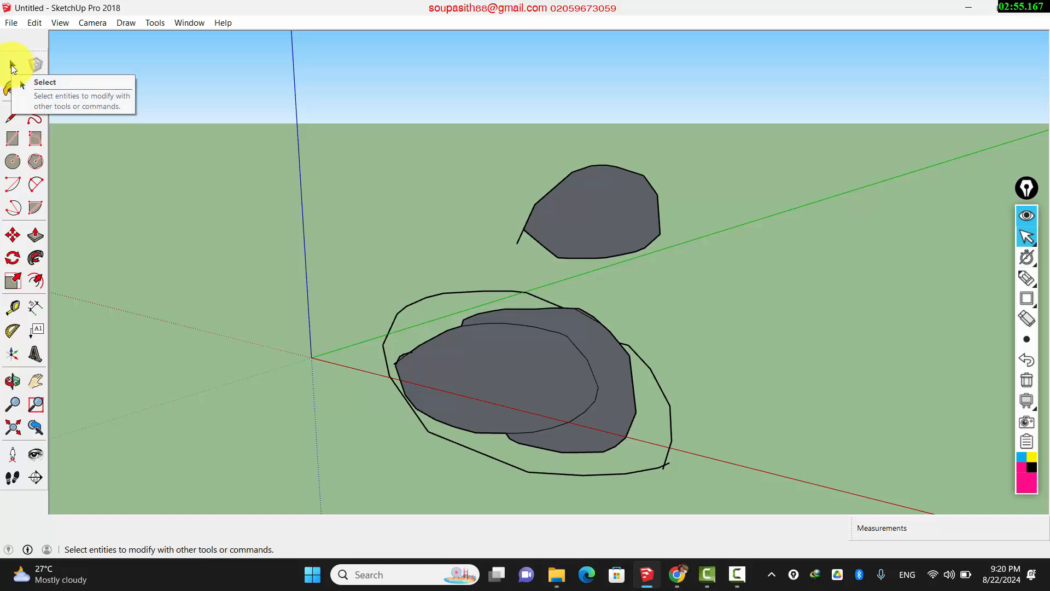
click(11, 64)
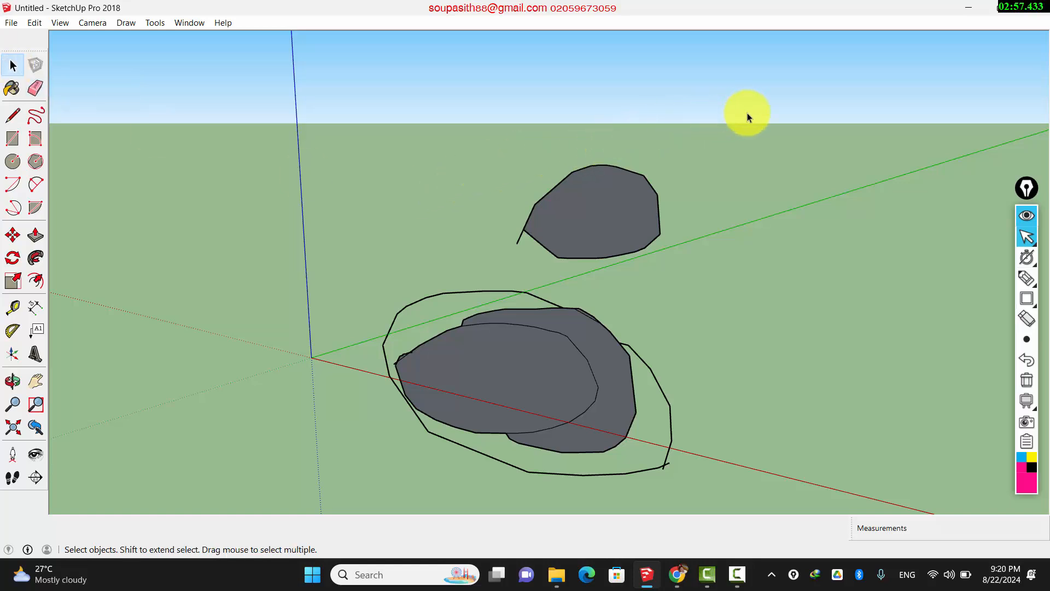
drag(747, 118, 349, 491)
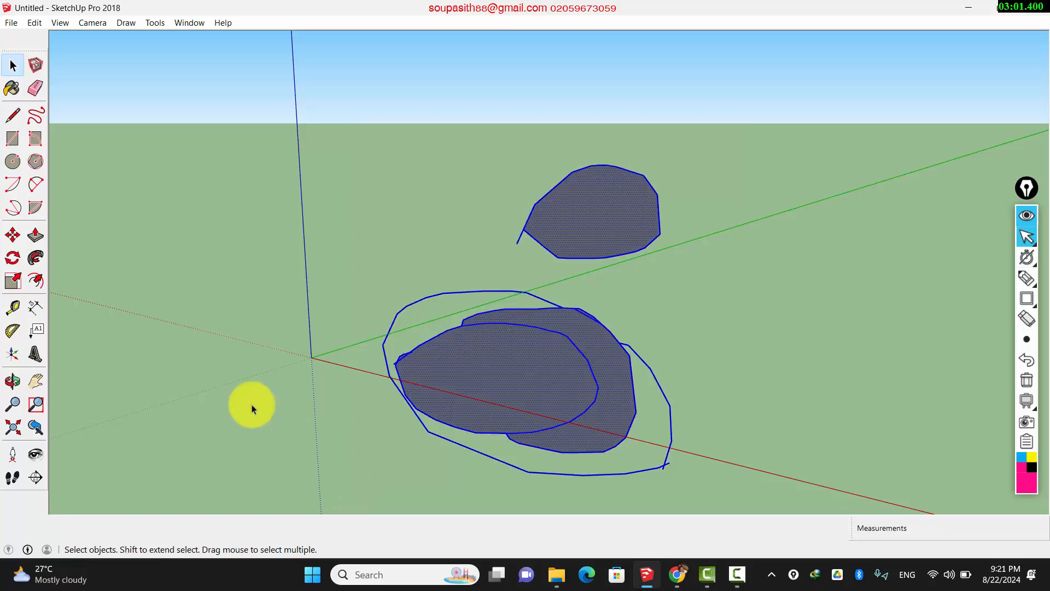
click(36, 90)
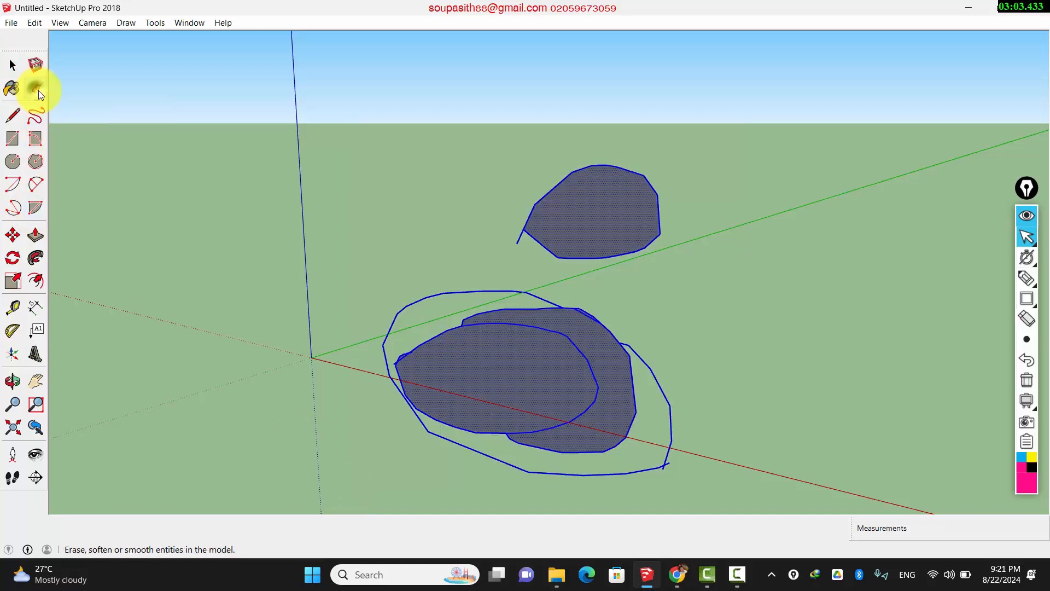
mouse_move(616, 154)
mouse_down()
mouse_move(641, 235)
mouse_move(519, 243)
mouse_move(530, 231)
mouse_move(530, 265)
mouse_move(481, 335)
mouse_move(405, 317)
mouse_move(486, 275)
mouse_move(607, 331)
mouse_move(629, 466)
mouse_move(621, 336)
mouse_move(588, 300)
mouse_move(637, 403)
mouse_move(645, 382)
mouse_move(685, 387)
mouse_up()
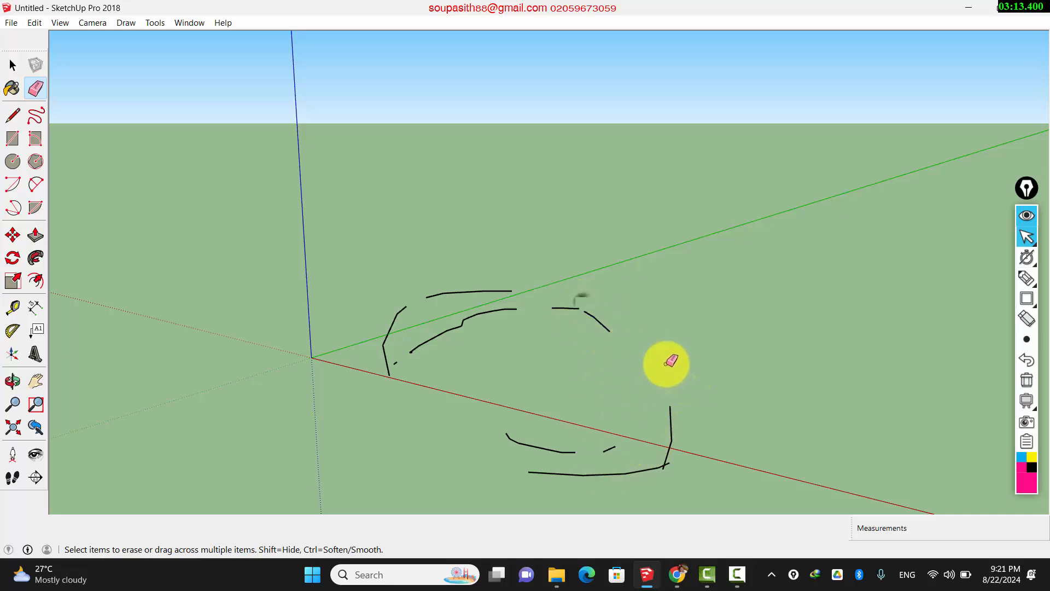
Select all the leftover freehand line fragments and delete them
click(12, 65)
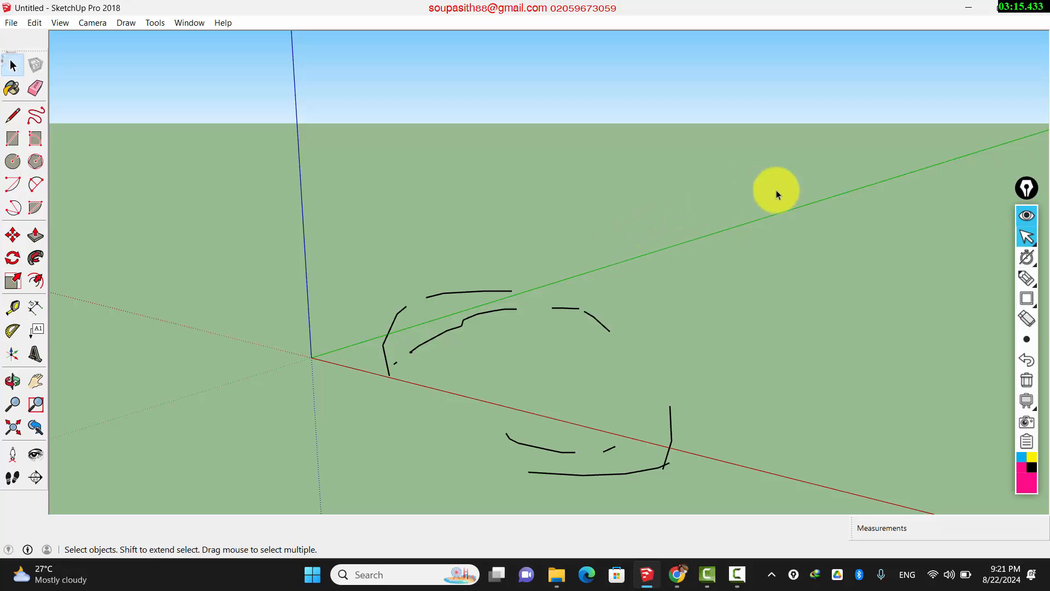
mouse_move(787, 182)
mouse_down()
mouse_move(542, 485)
mouse_move(337, 491)
mouse_up()
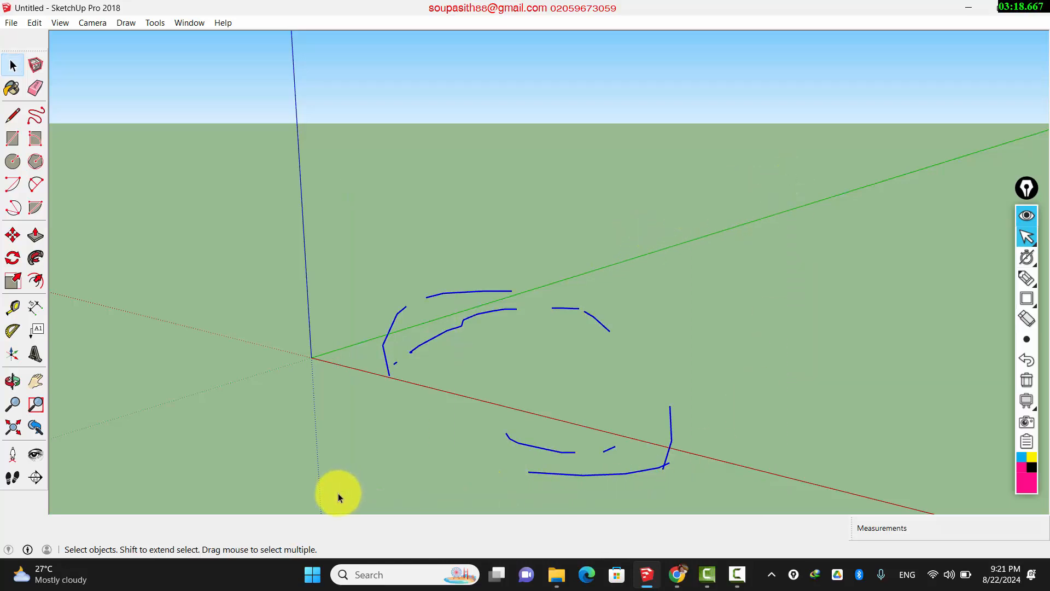
key(Delete)
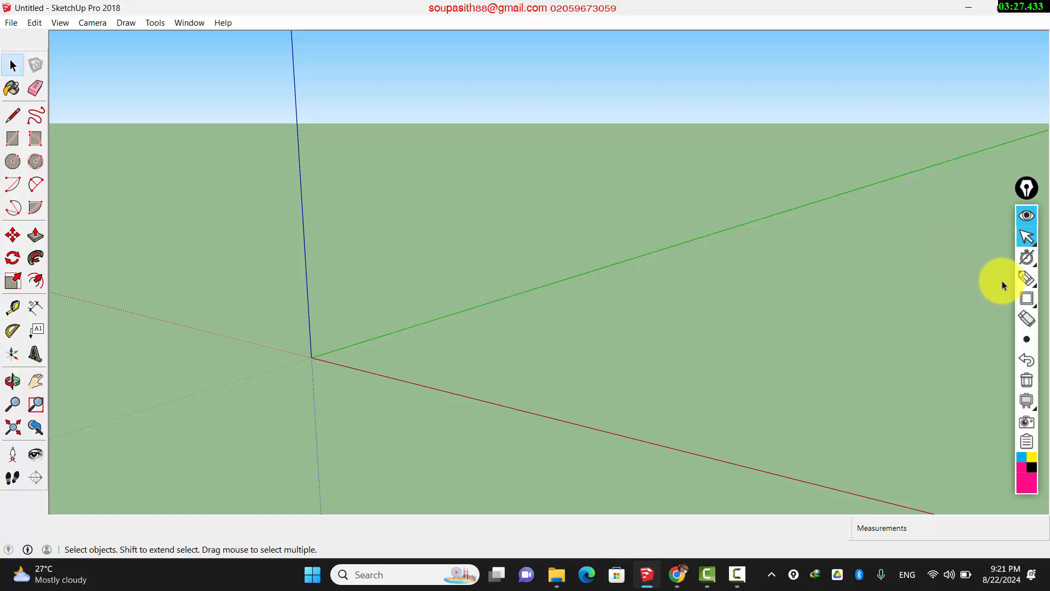
click(1026, 298)
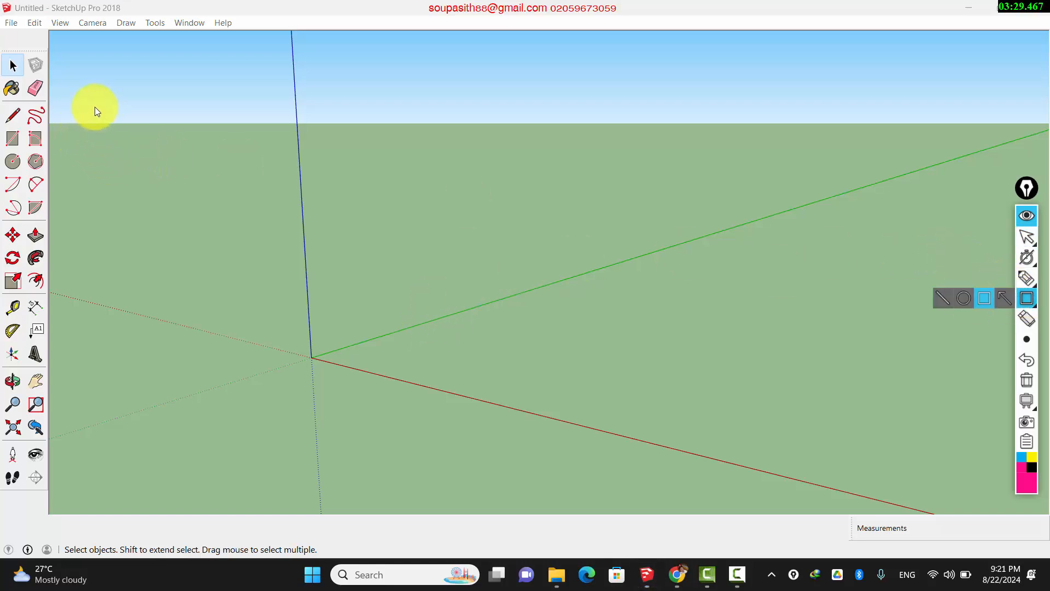
drag(97, 102, 1, 128)
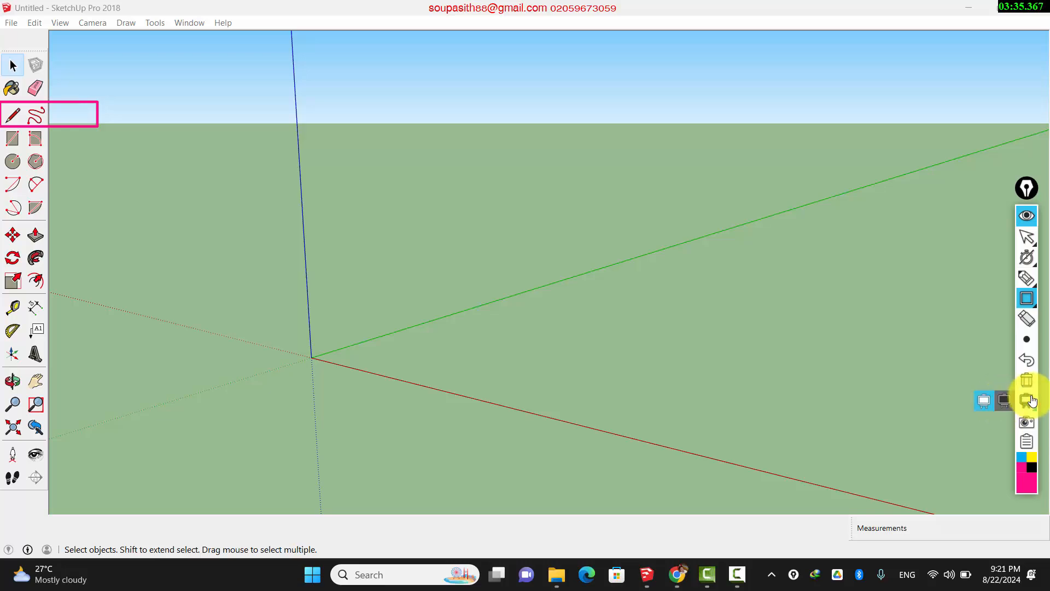
click(1026, 379)
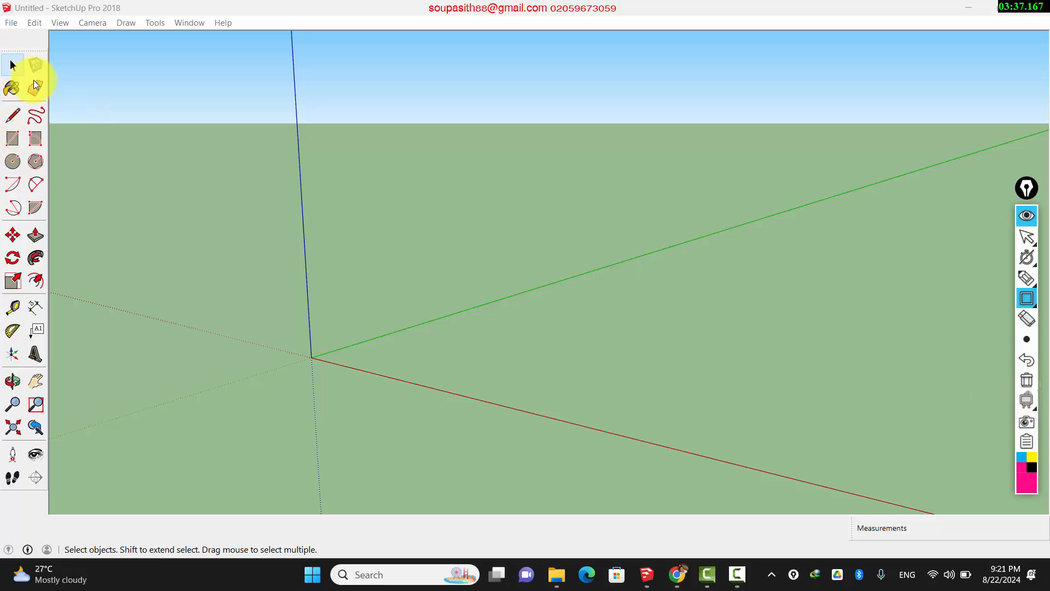